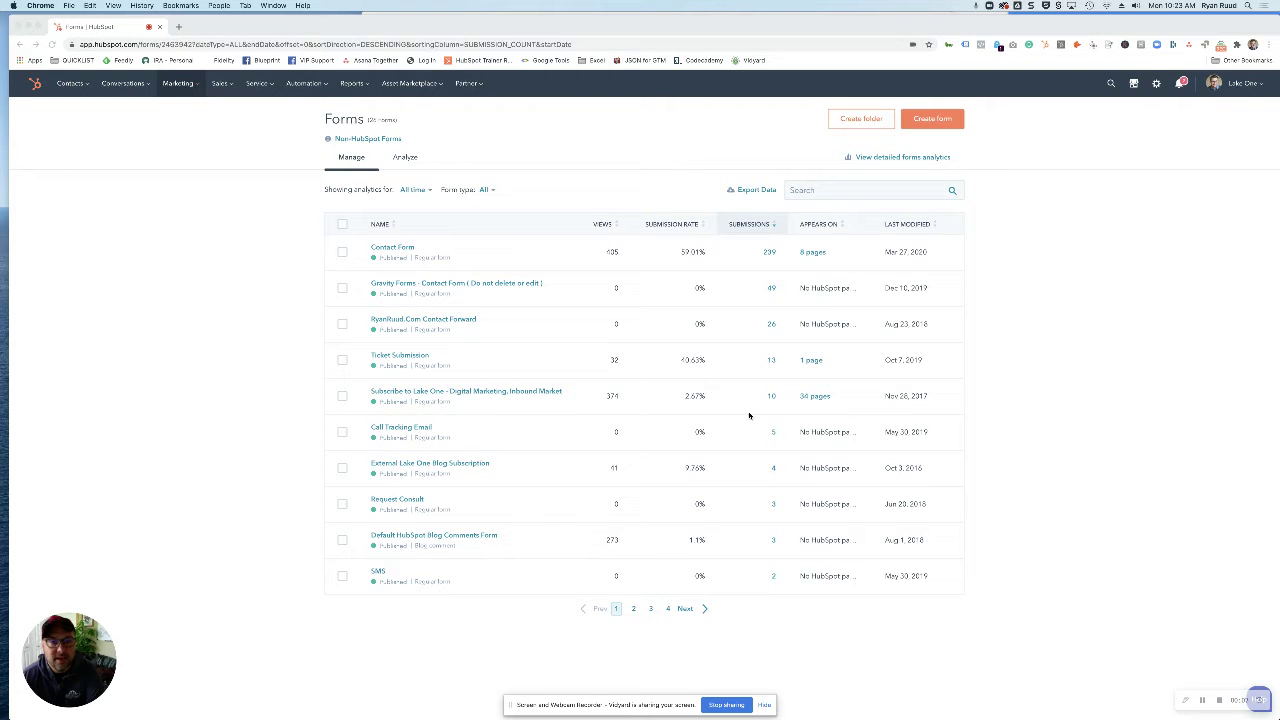
Create a new form of the pop-up type and continue to its setup.
{"action": "left_click", "coordinate": [184, 92]}
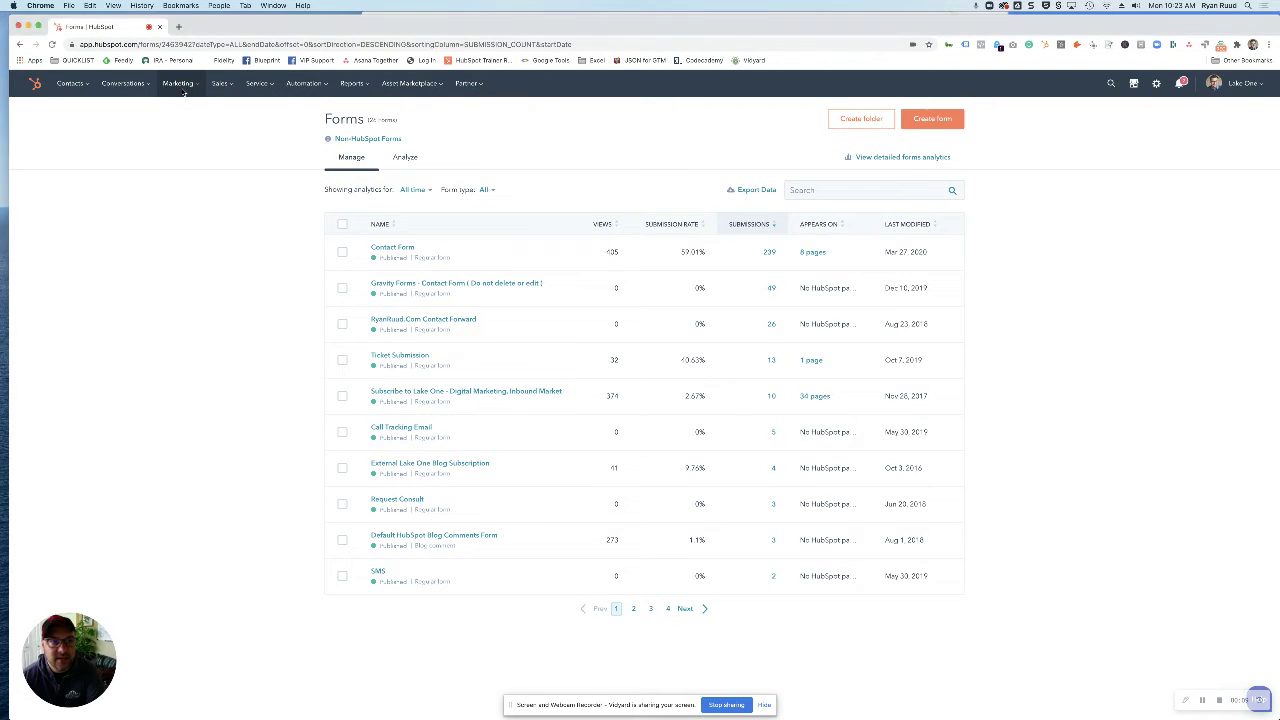
{"action": "mouse_move", "coordinate": [182, 91]}
{"action": "mouse_move", "coordinate": [190, 230]}
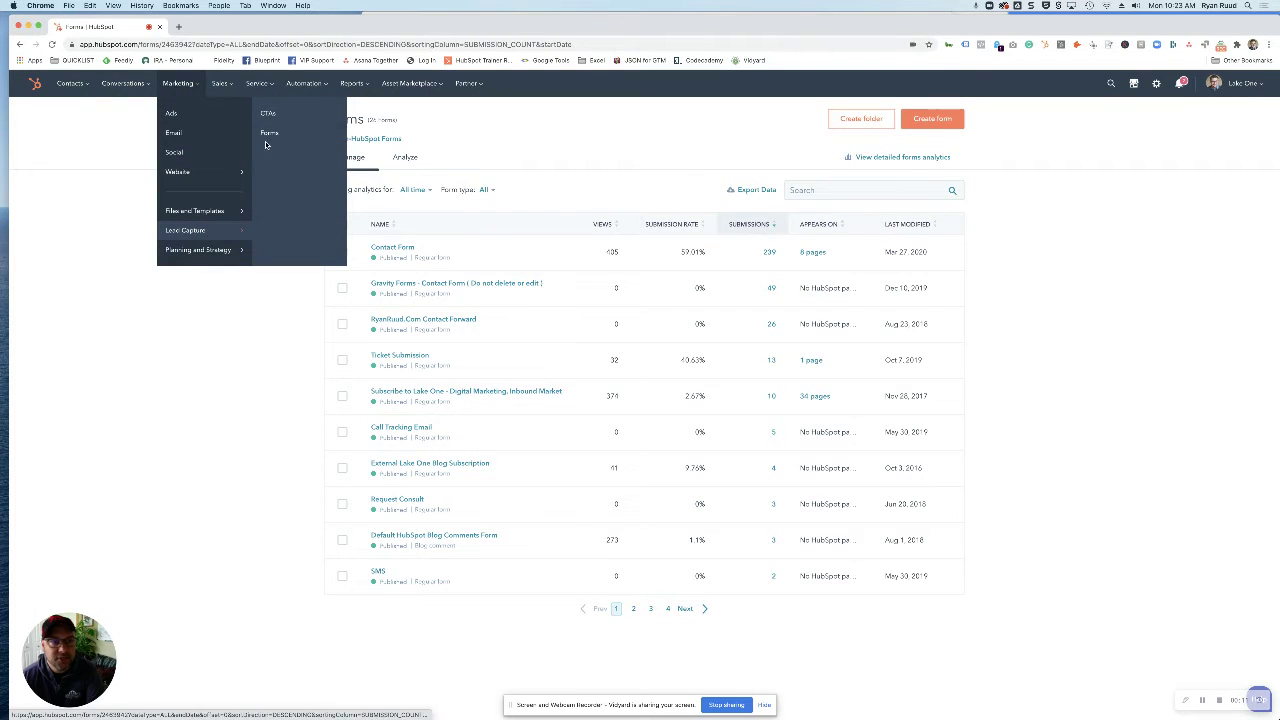
{"action": "left_click", "coordinate": [940, 121]}
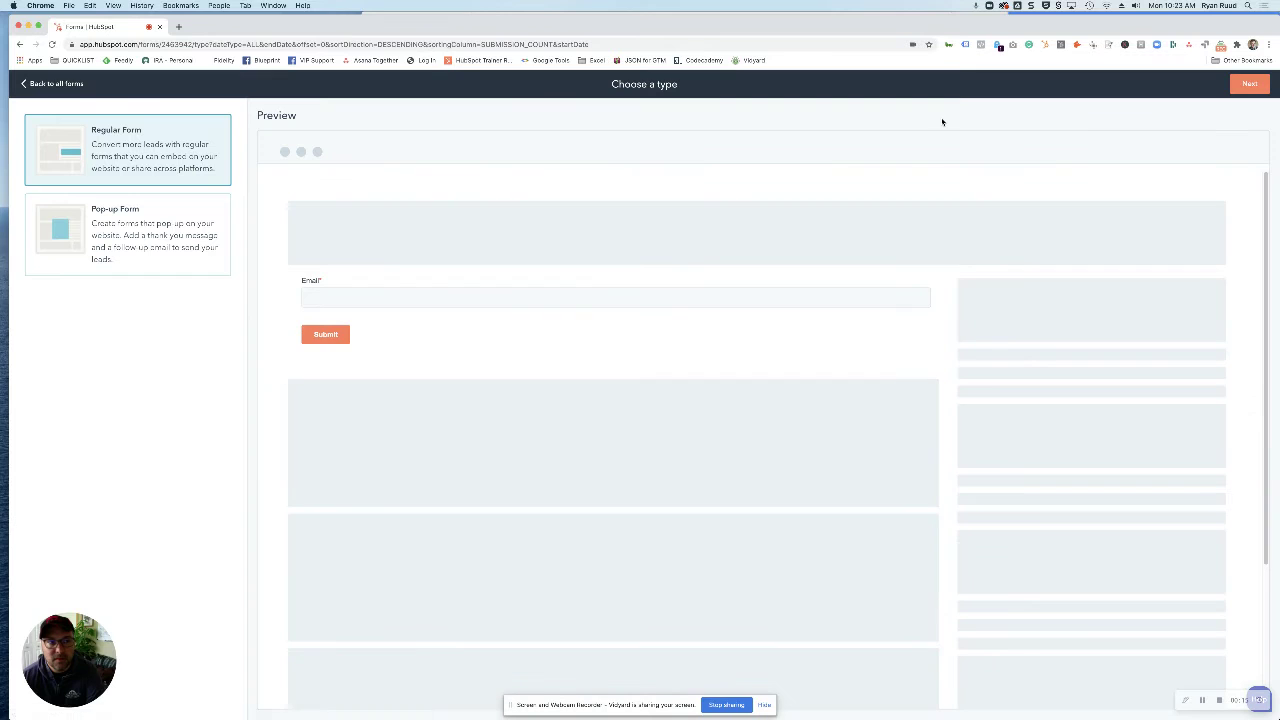
{"action": "left_click", "coordinate": [144, 253]}
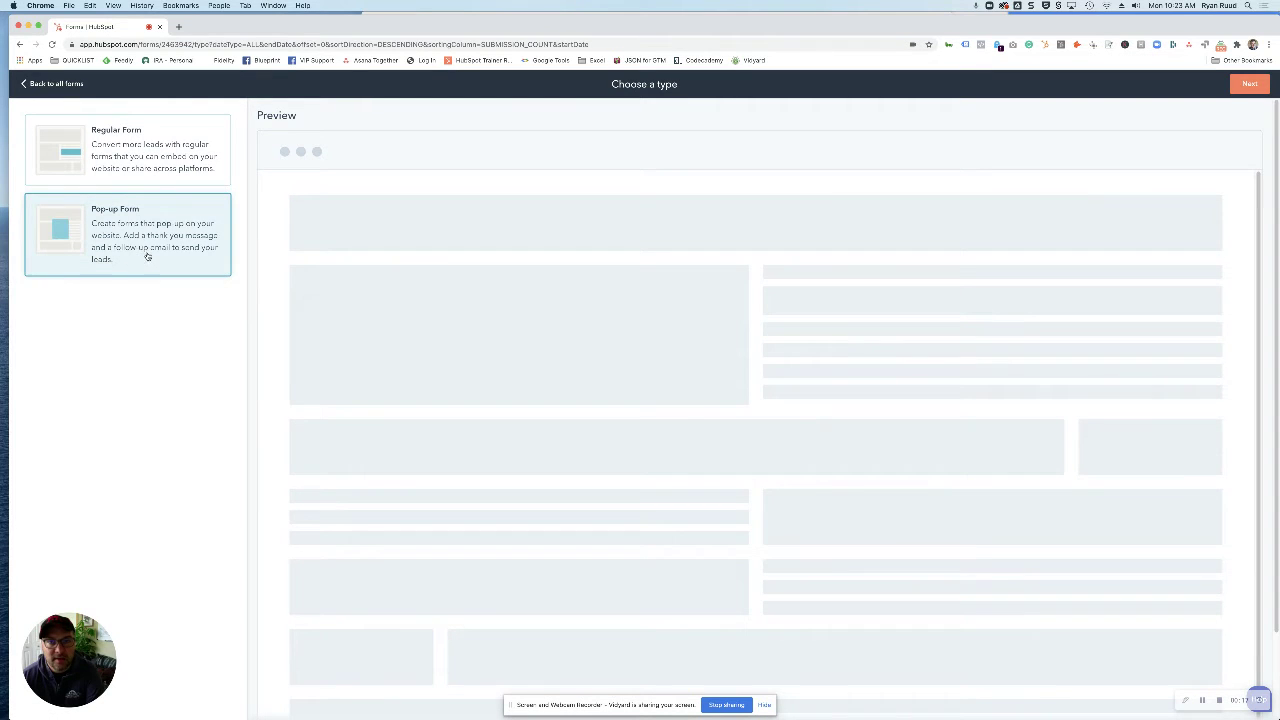
{"action": "left_click", "coordinate": [1240, 86]}
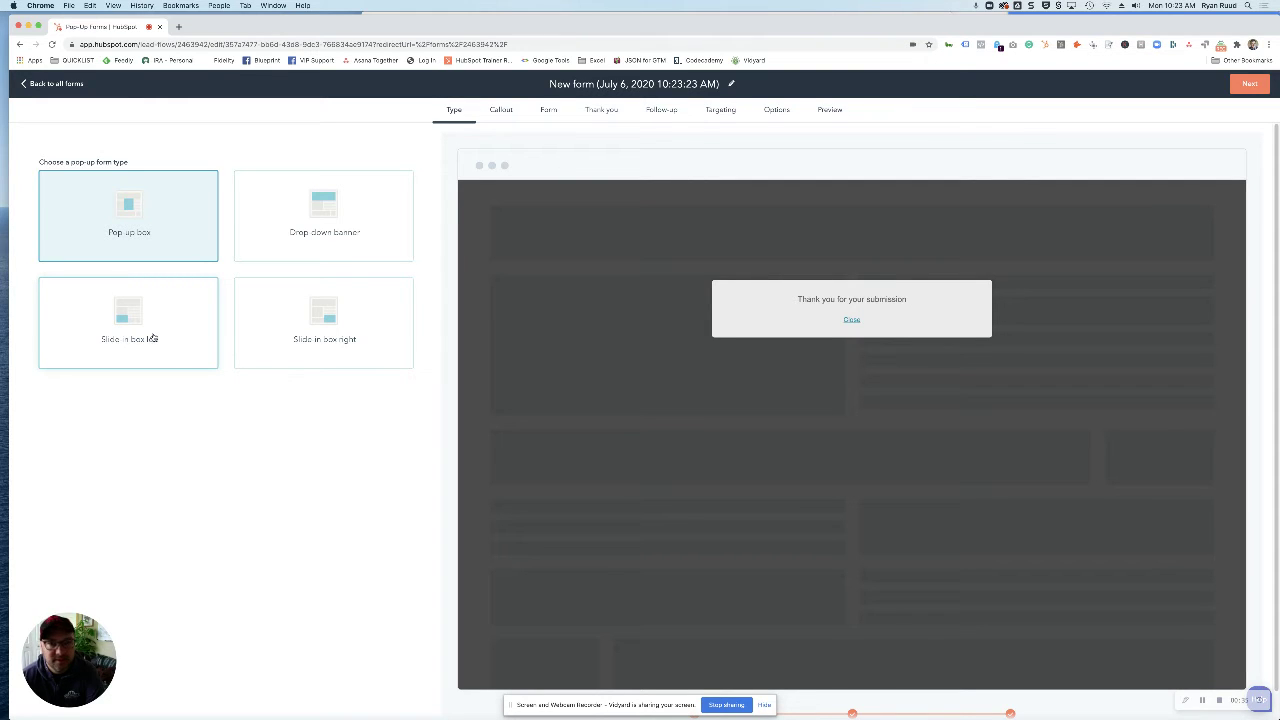
Choose the slide-in box left type for the pop-up and name the form "TEst lead flow".
{"action": "left_click", "coordinate": [153, 339]}
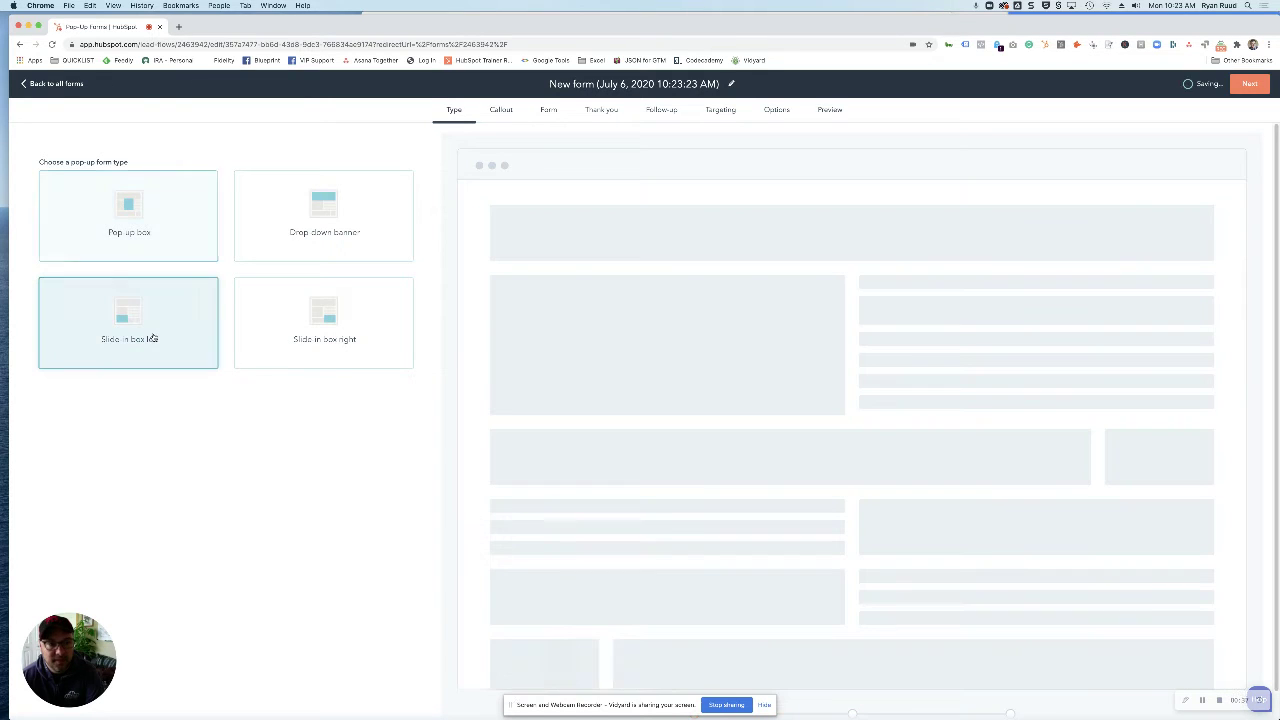
{"action": "left_click", "coordinate": [692, 84]}
{"action": "type", "text": "TE"}
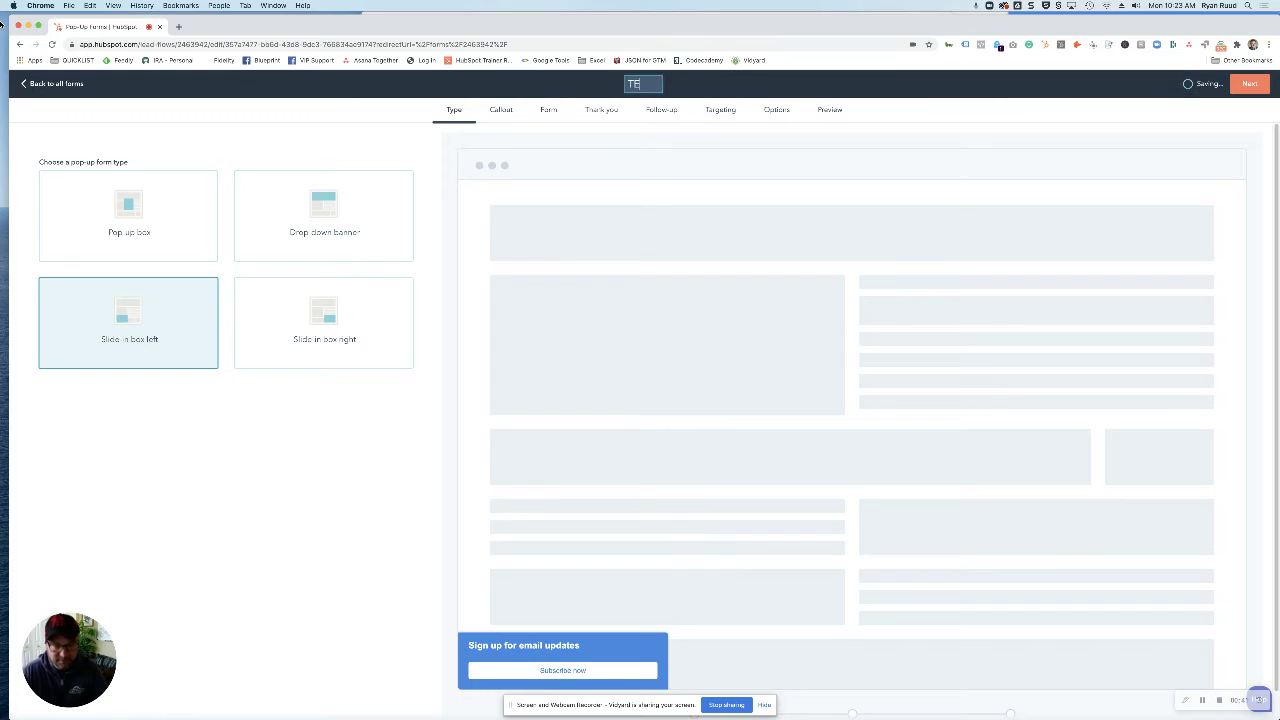
{"action": "type", "text": "st lead flow"}
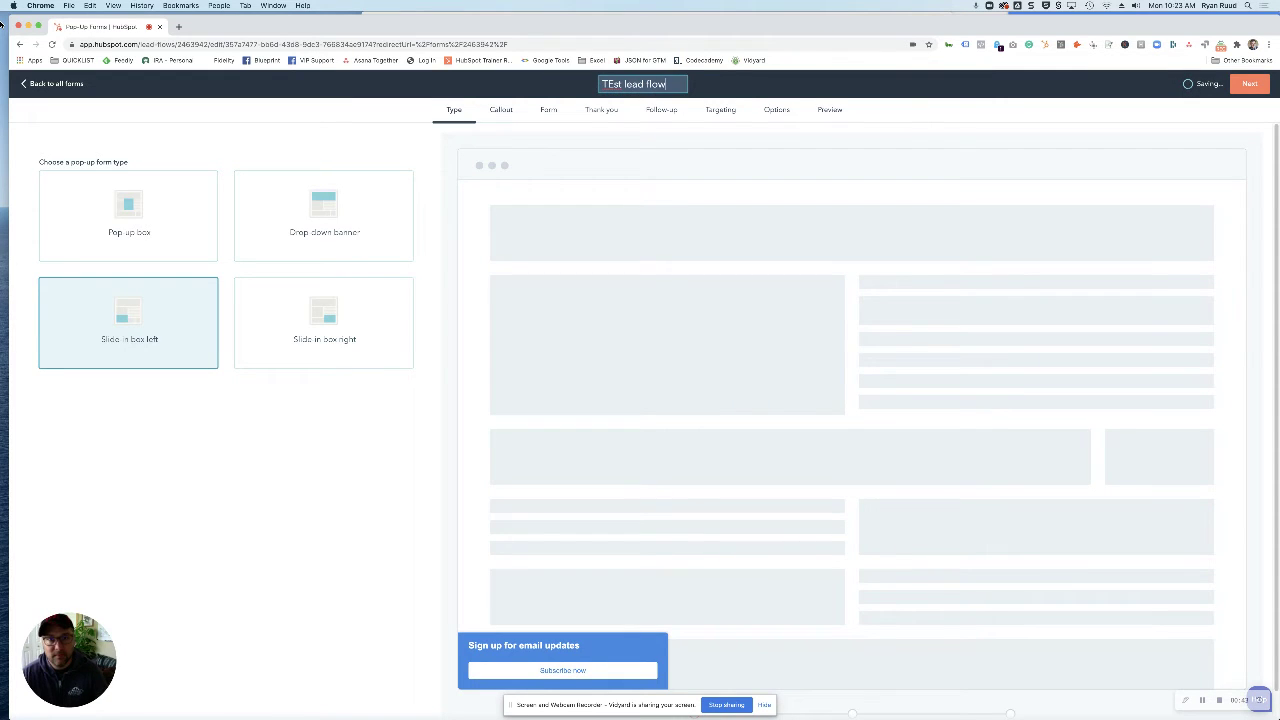
Set the pop-up's callout text to "Sign up for something really awesome!".
{"action": "left_click", "coordinate": [1250, 83]}
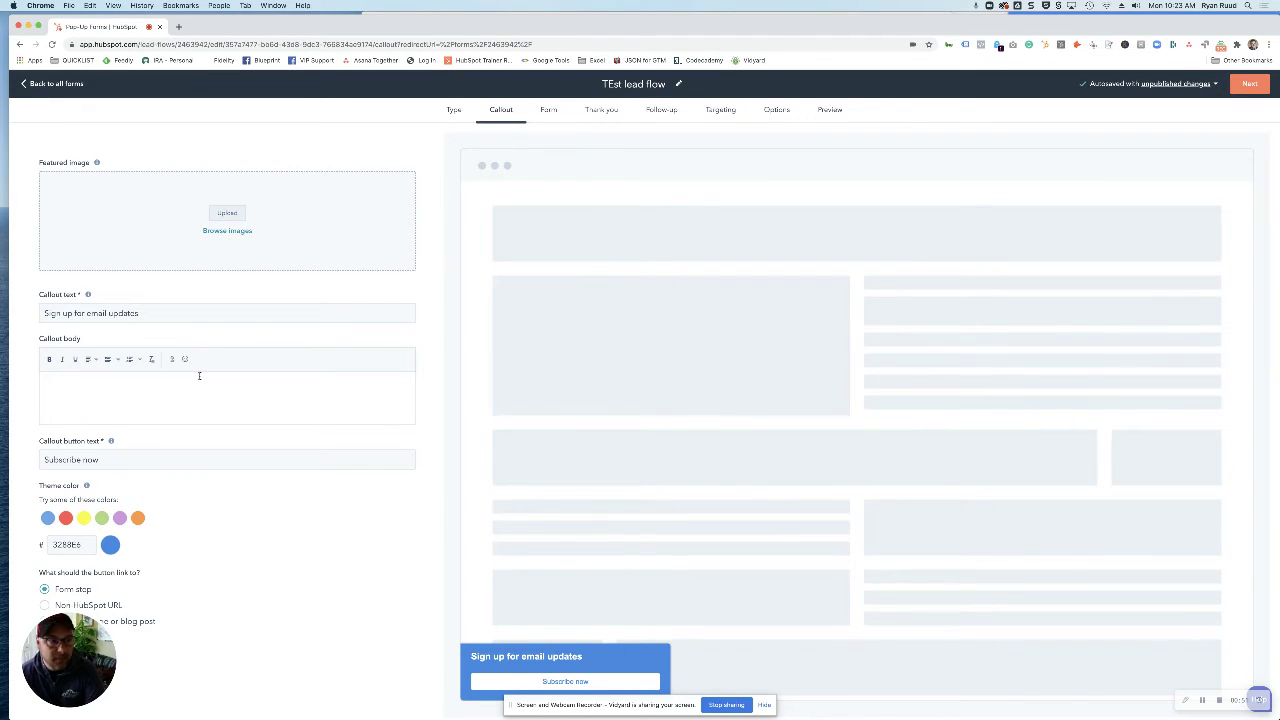
{"action": "triple_click", "coordinate": [127, 313]}
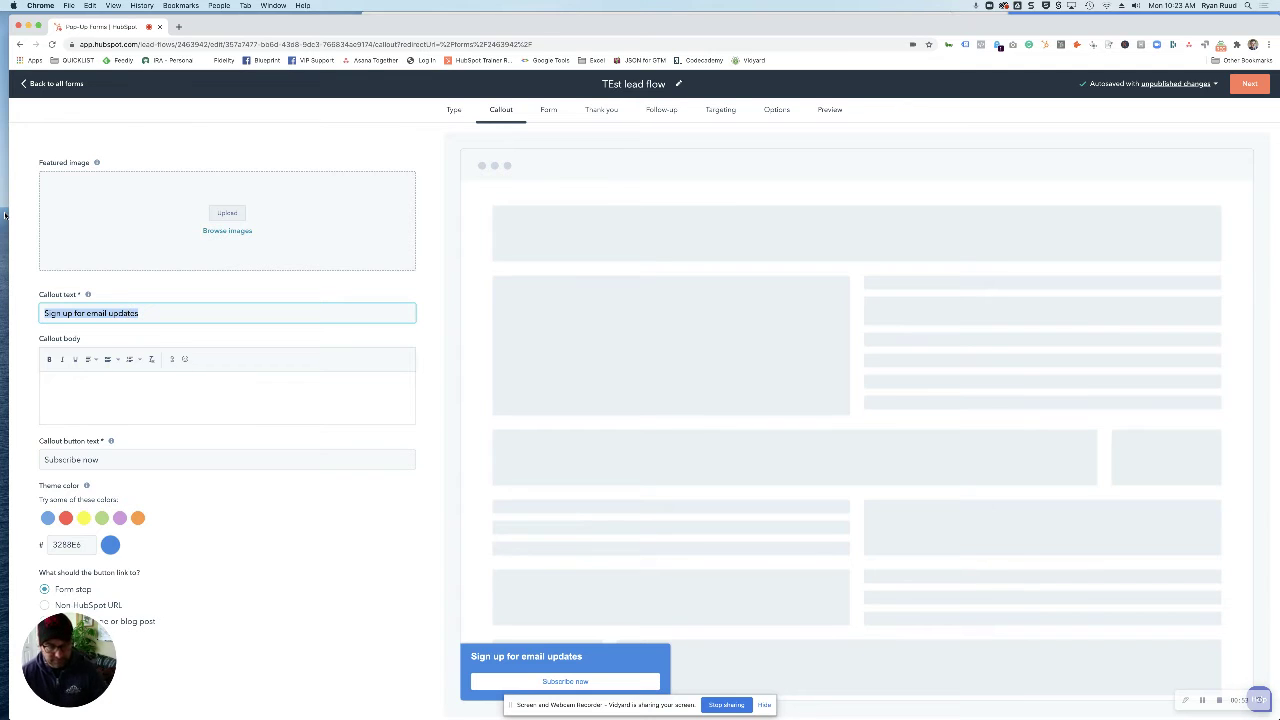
{"action": "type", "text": "Sign up foor s"}
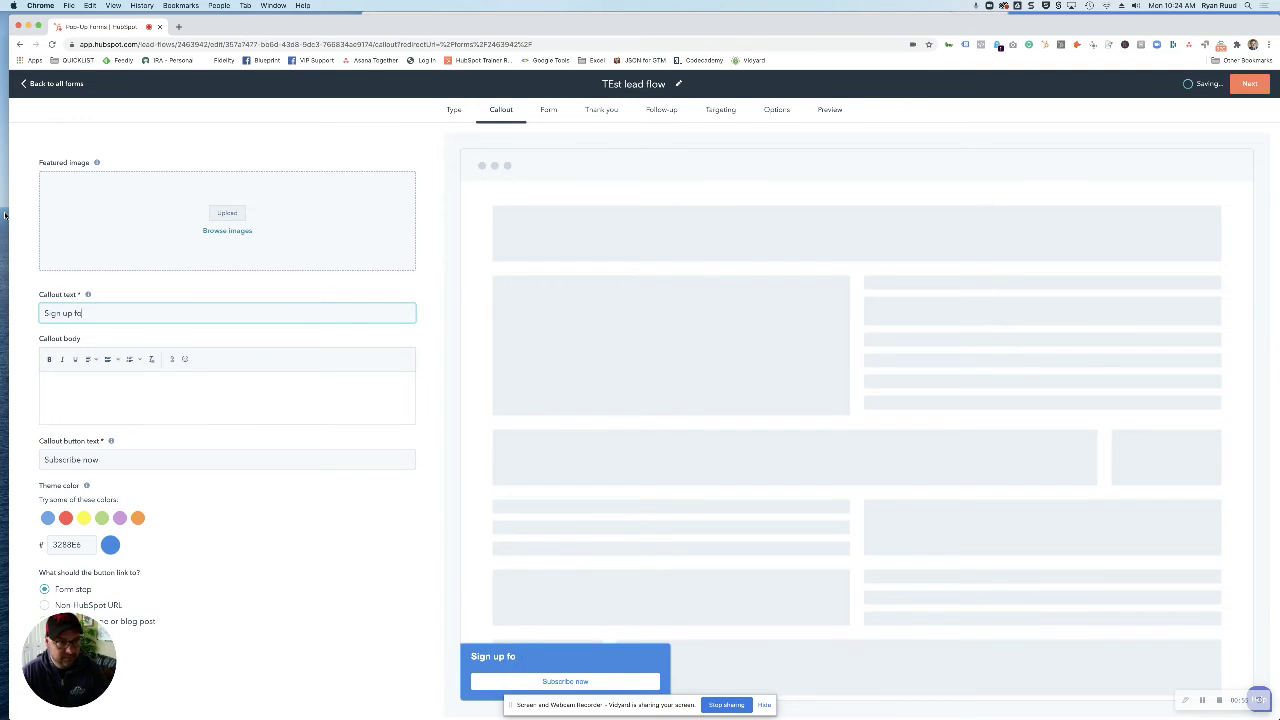
{"action": "key", "text": "BackSpace"}
{"action": "key", "text": "BackSpace"}
{"action": "type", "text": "r so"}
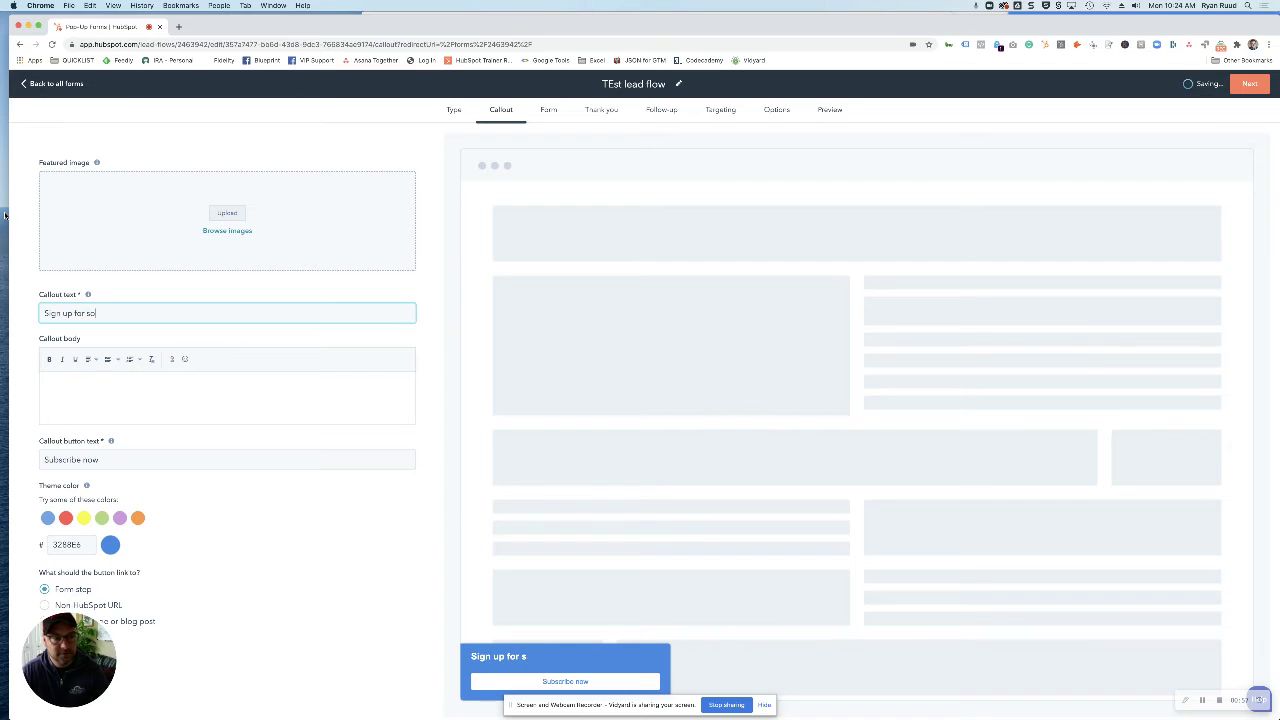
{"action": "type", "text": "mething really a"}
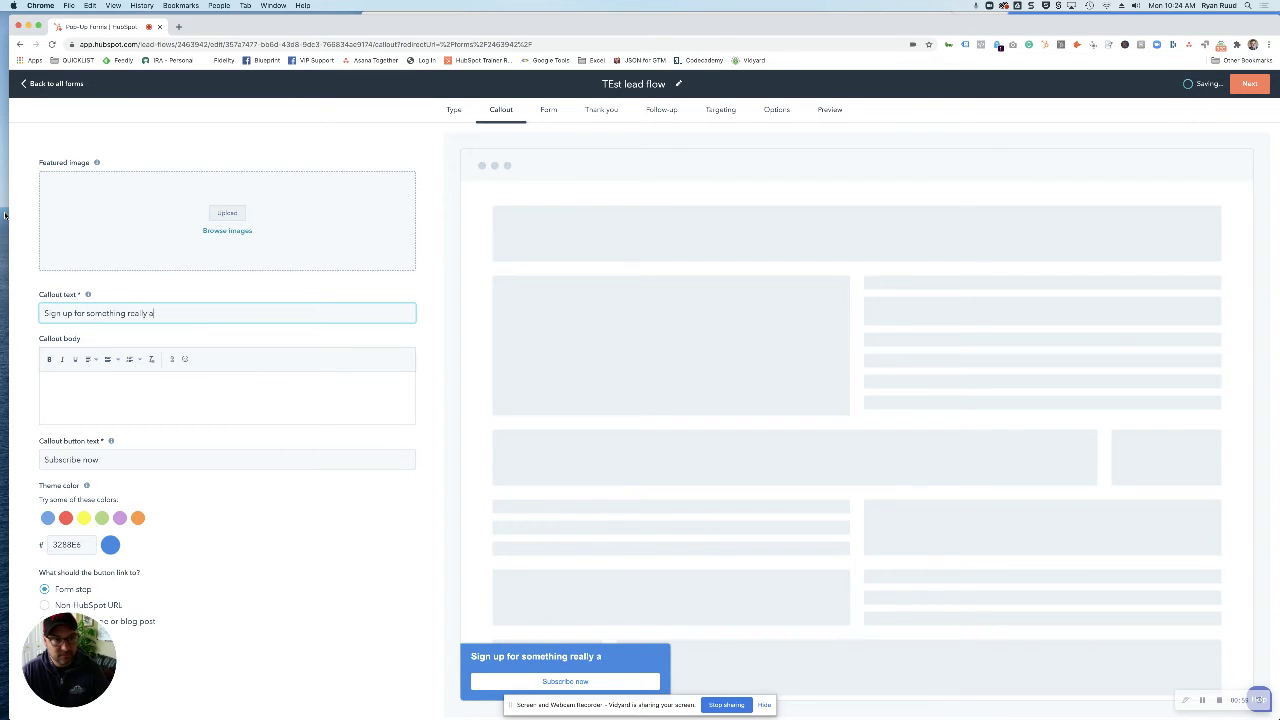
{"action": "type", "text": "wesome"}
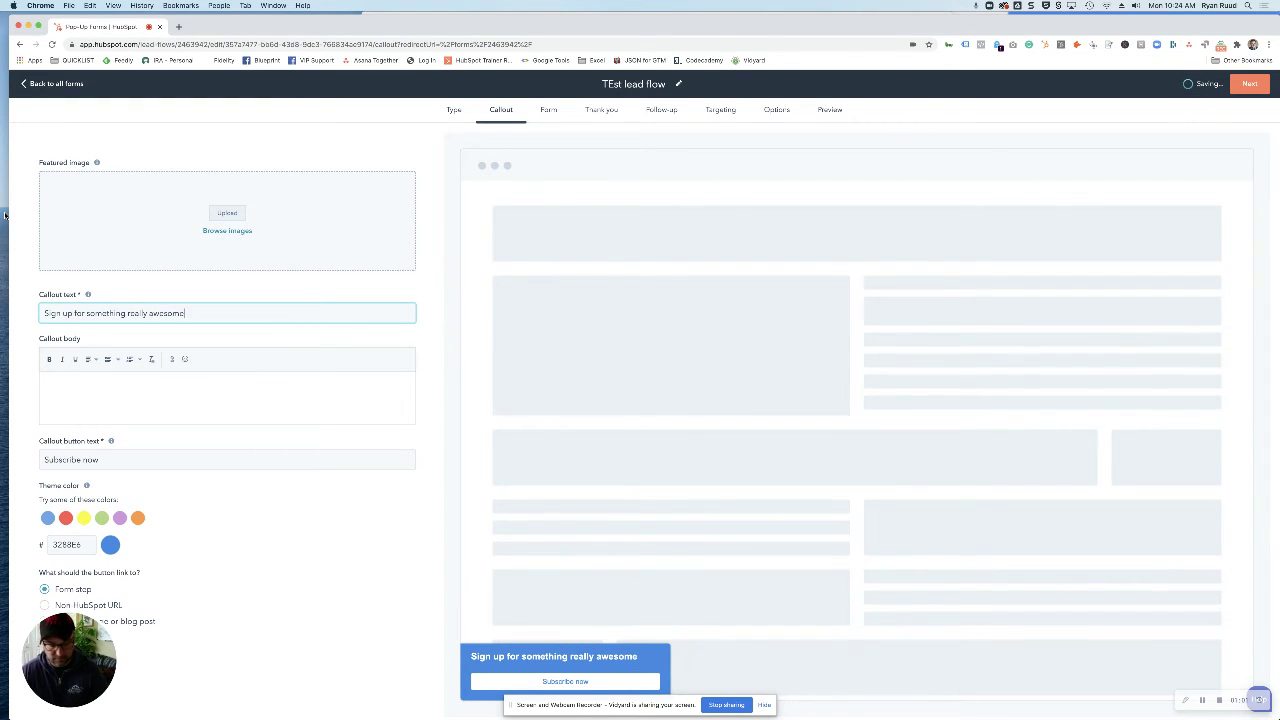
{"action": "type", "text": "!"}
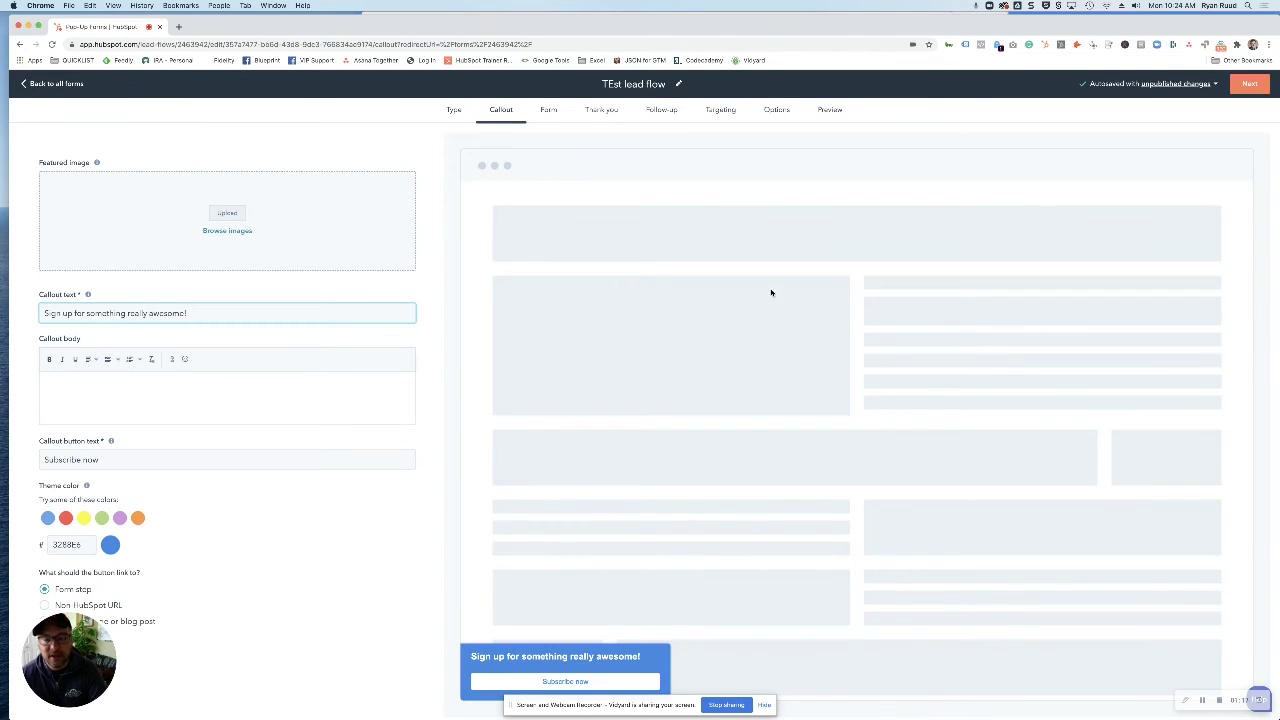
Continue through the form, thank-you and follow-up stages with their default settings to reach targeting.
{"action": "left_click", "coordinate": [1238, 84]}
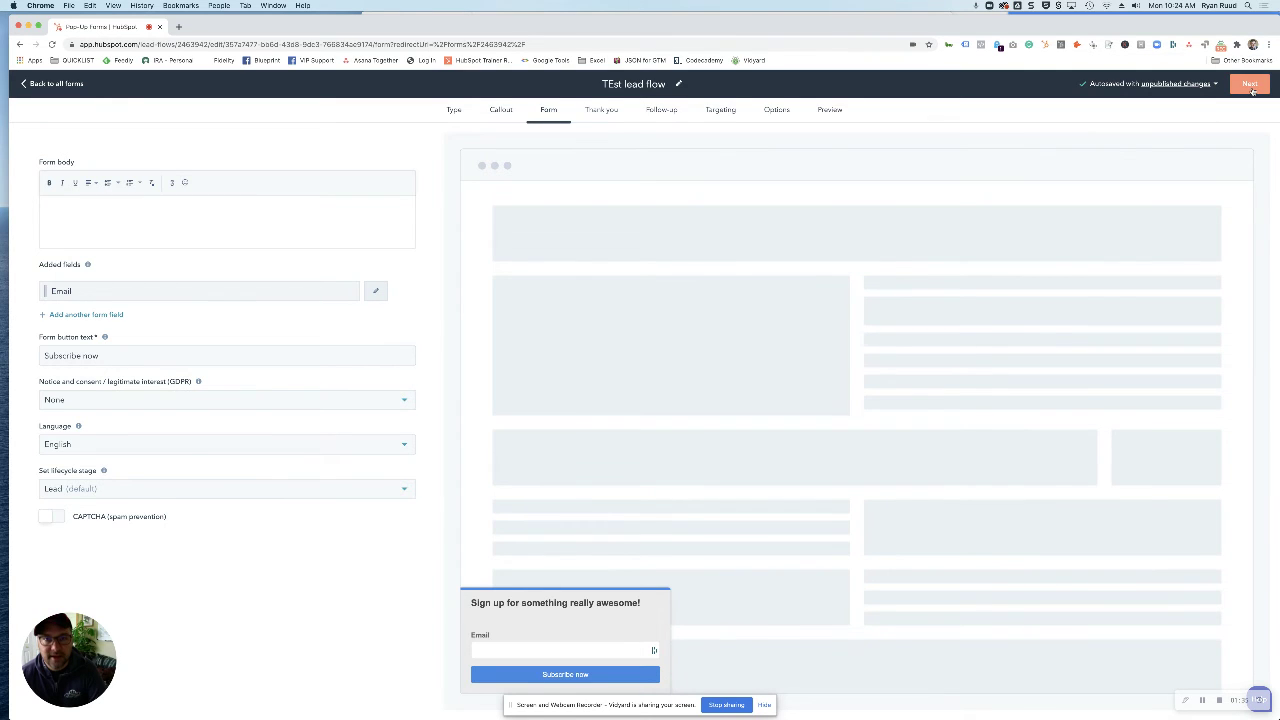
{"action": "left_click", "coordinate": [1249, 85]}
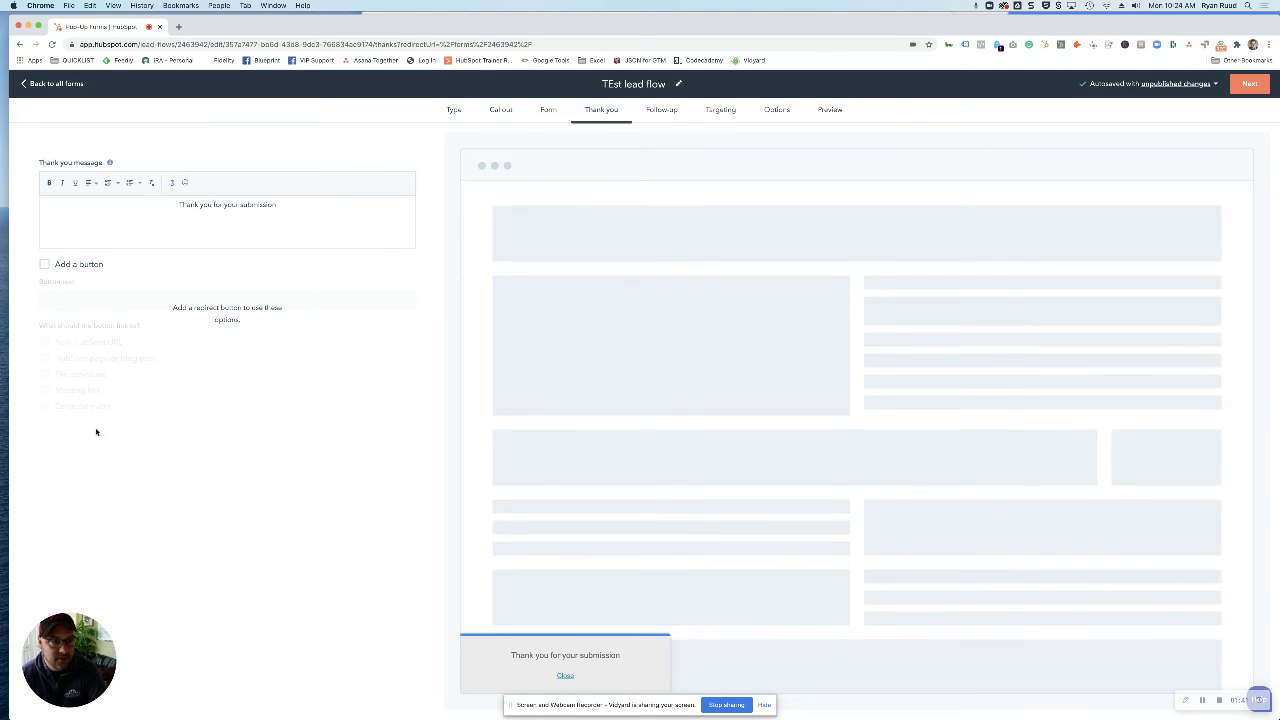
{"action": "left_click", "coordinate": [1249, 84]}
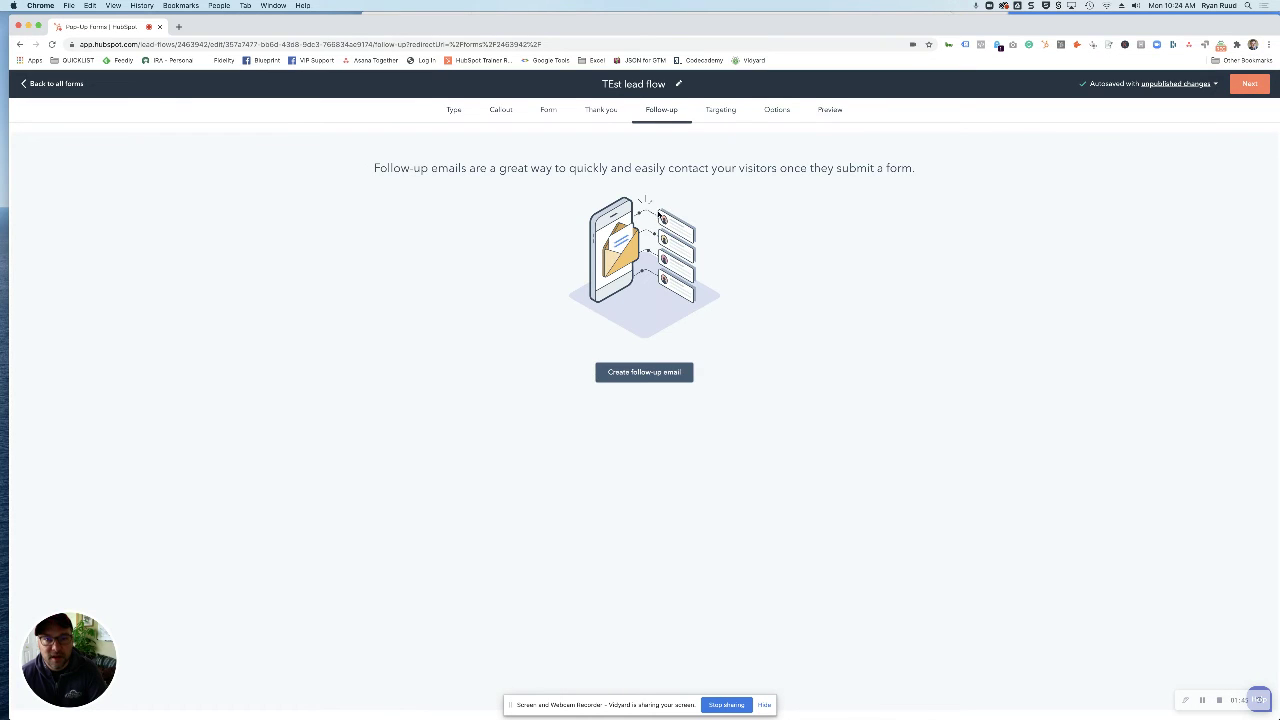
{"action": "left_click", "coordinate": [1247, 86]}
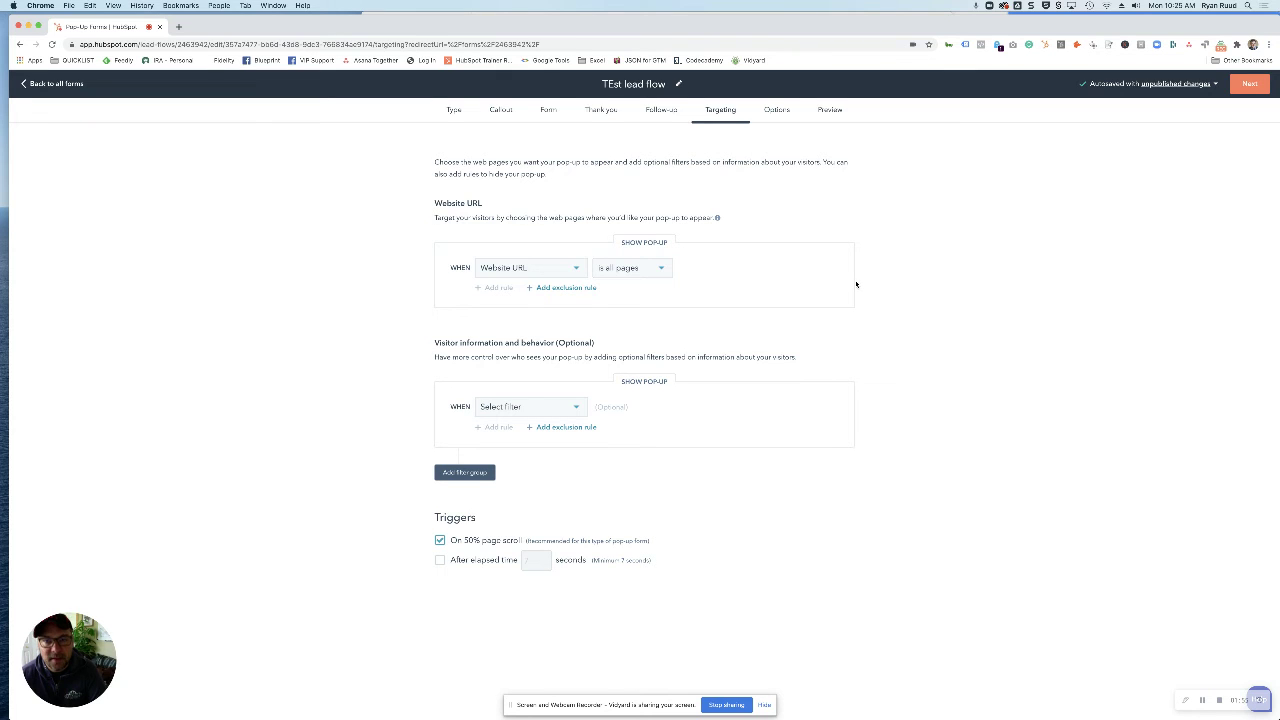
Examine the available website URL rules and visitor information and behavior filters without selecting any.
{"action": "left_click", "coordinate": [576, 270]}
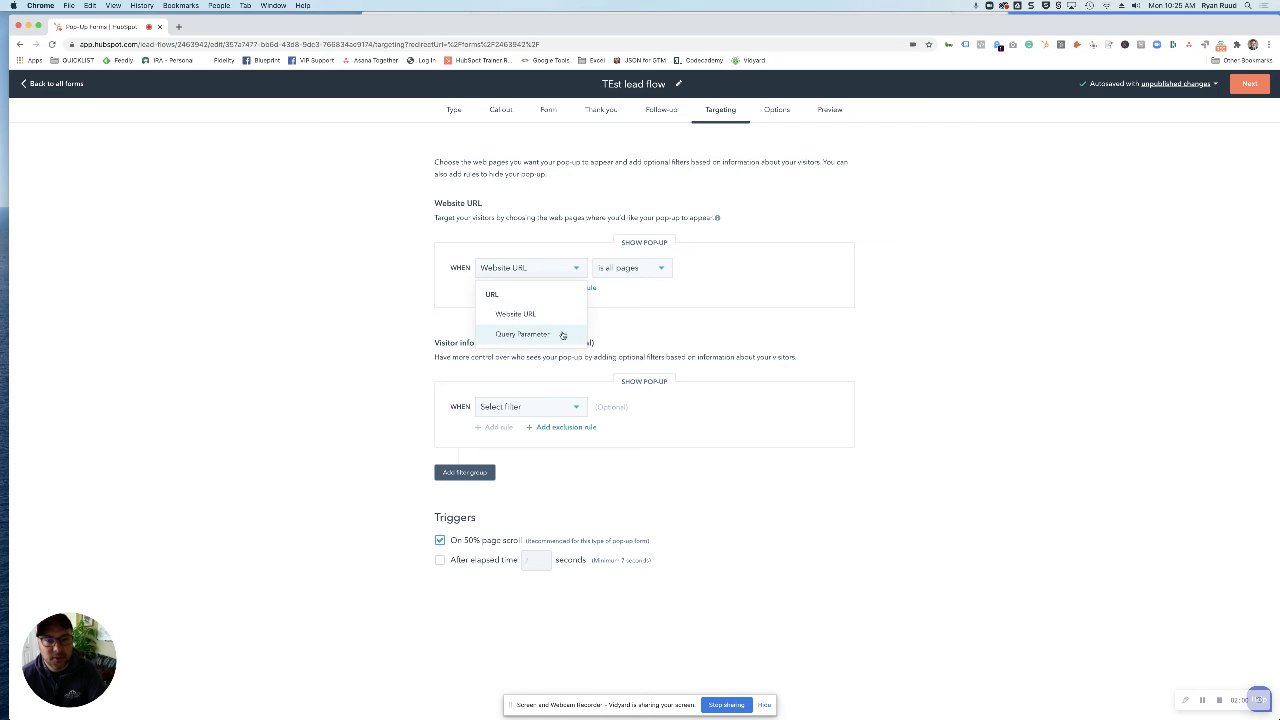
{"action": "left_click", "coordinate": [749, 335]}
{"action": "left_click", "coordinate": [575, 407]}
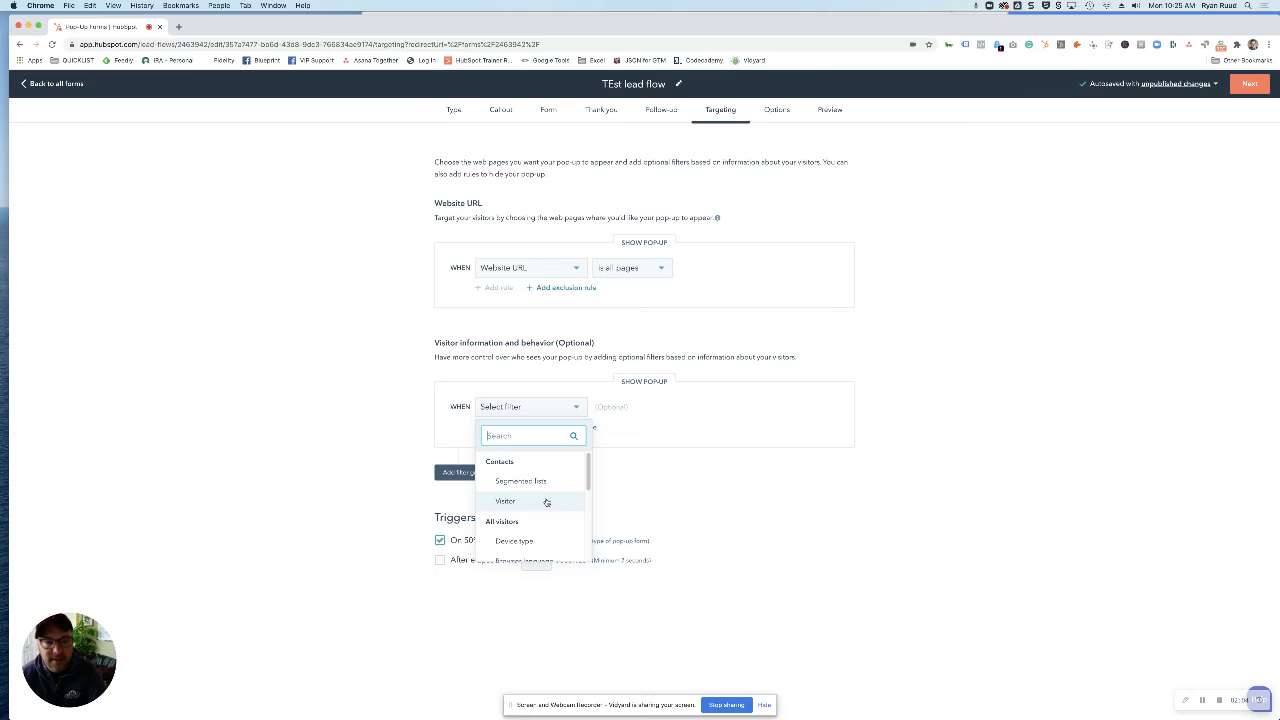
{"action": "scroll", "coordinate": [547, 527], "scroll_direction": "down", "scroll_amount": 1}
{"action": "scroll", "coordinate": [547, 527], "scroll_direction": "down", "scroll_amount": 3}
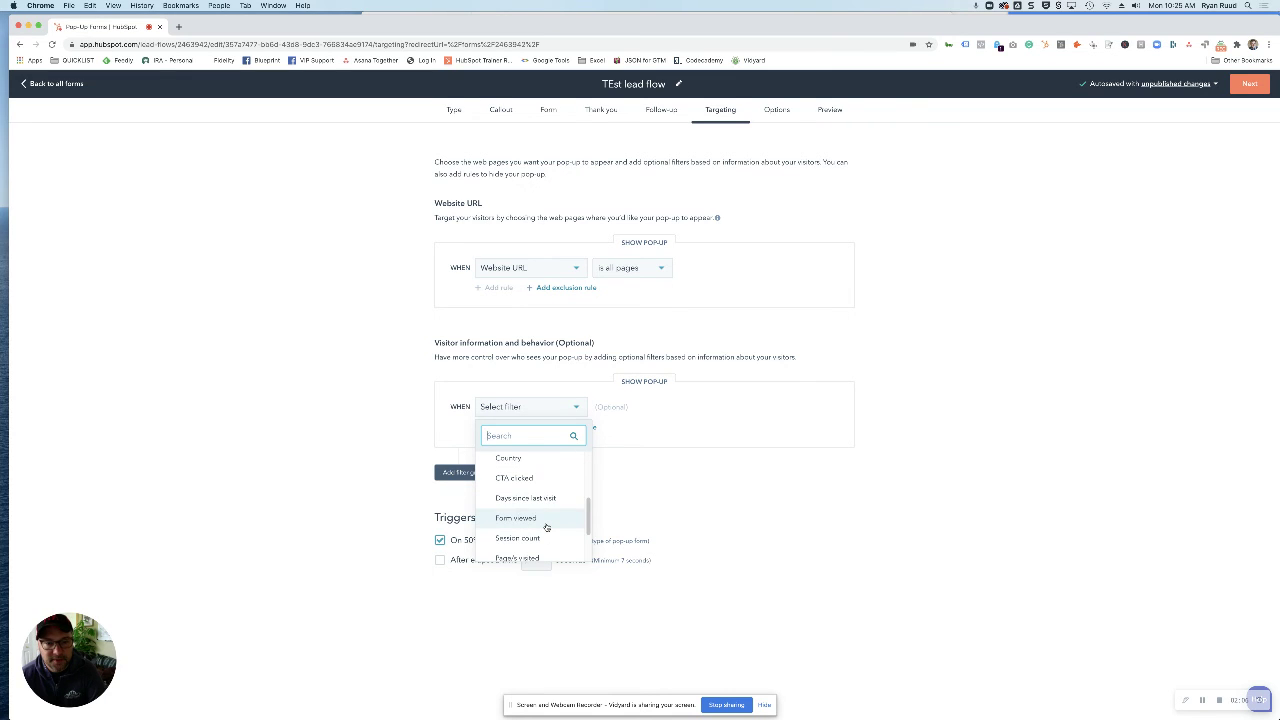
{"action": "scroll", "coordinate": [543, 522], "scroll_direction": "down", "scroll_amount": 1}
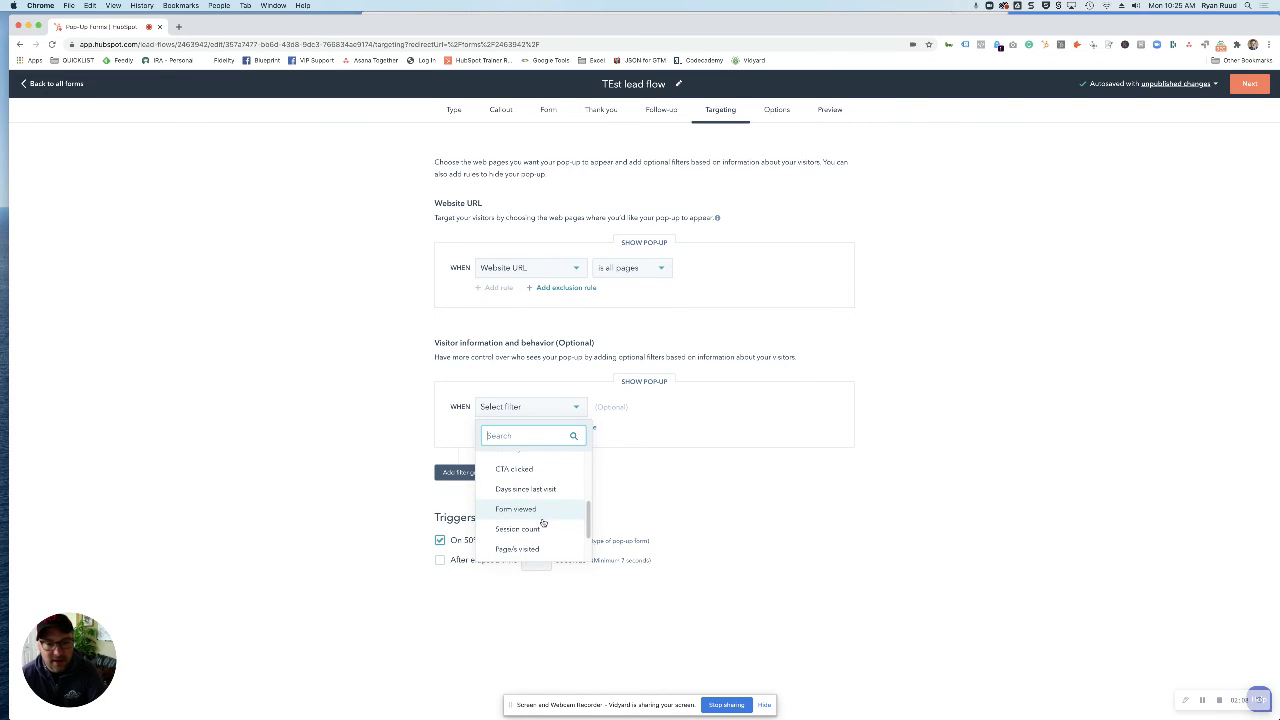
{"action": "scroll", "coordinate": [543, 522], "scroll_direction": "down", "scroll_amount": 1}
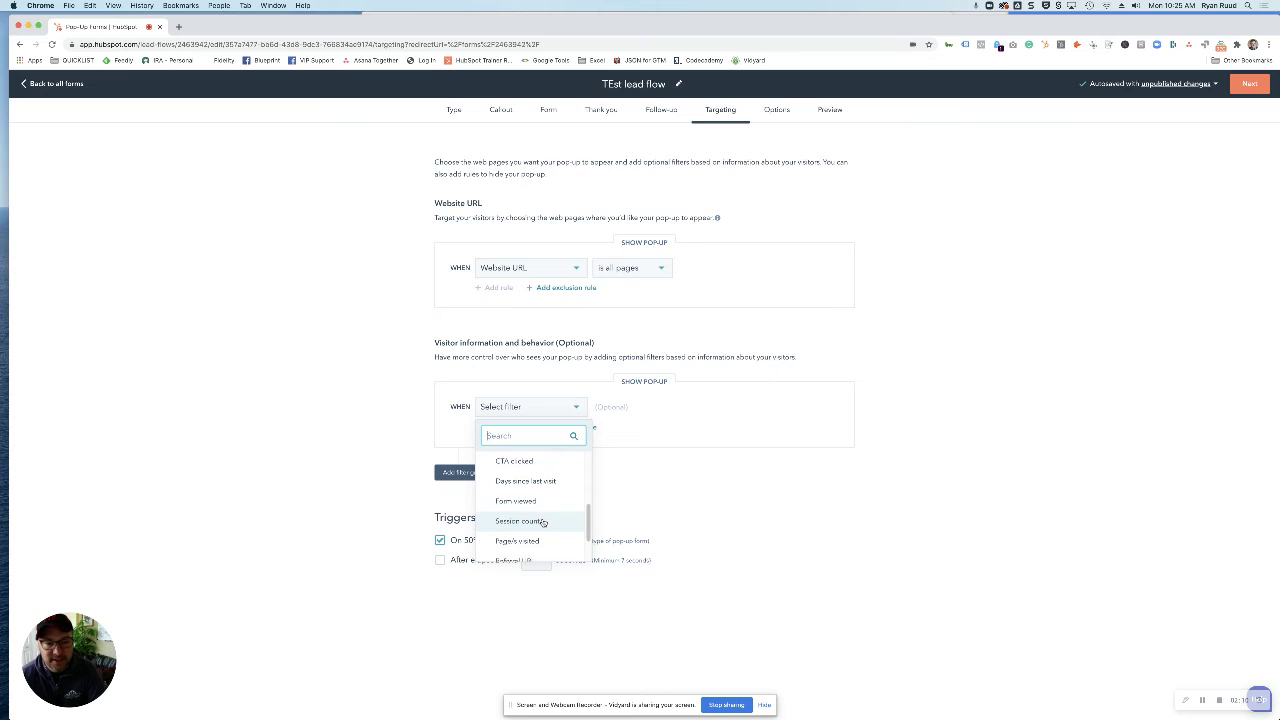
{"action": "scroll", "coordinate": [544, 524], "scroll_direction": "down", "scroll_amount": 2}
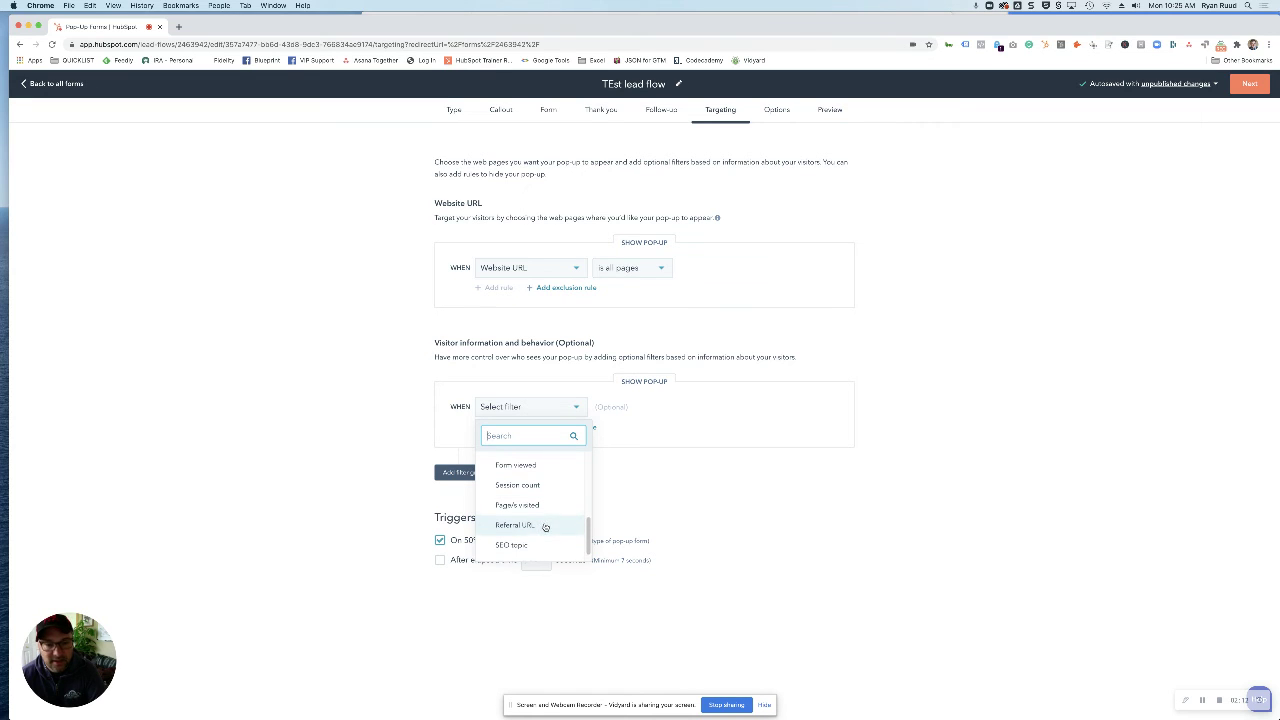
{"action": "scroll", "coordinate": [545, 527], "scroll_direction": "down", "scroll_amount": 1}
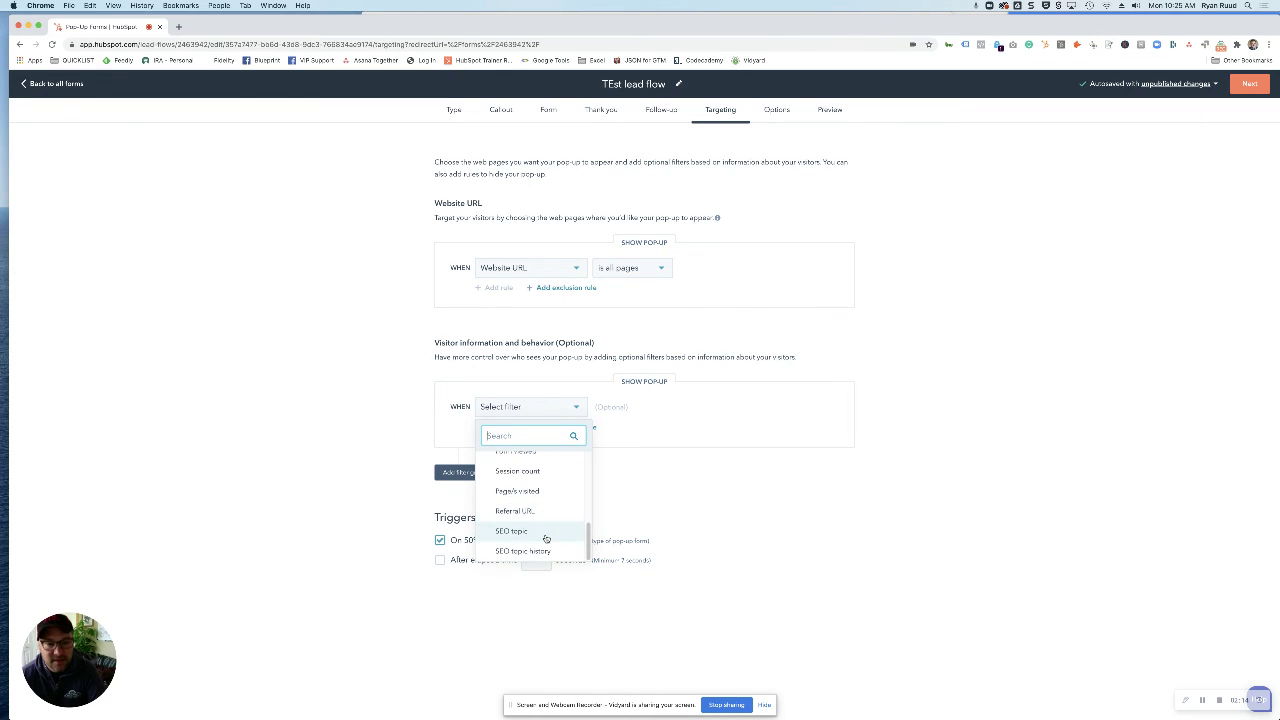
{"action": "left_click", "coordinate": [702, 503]}
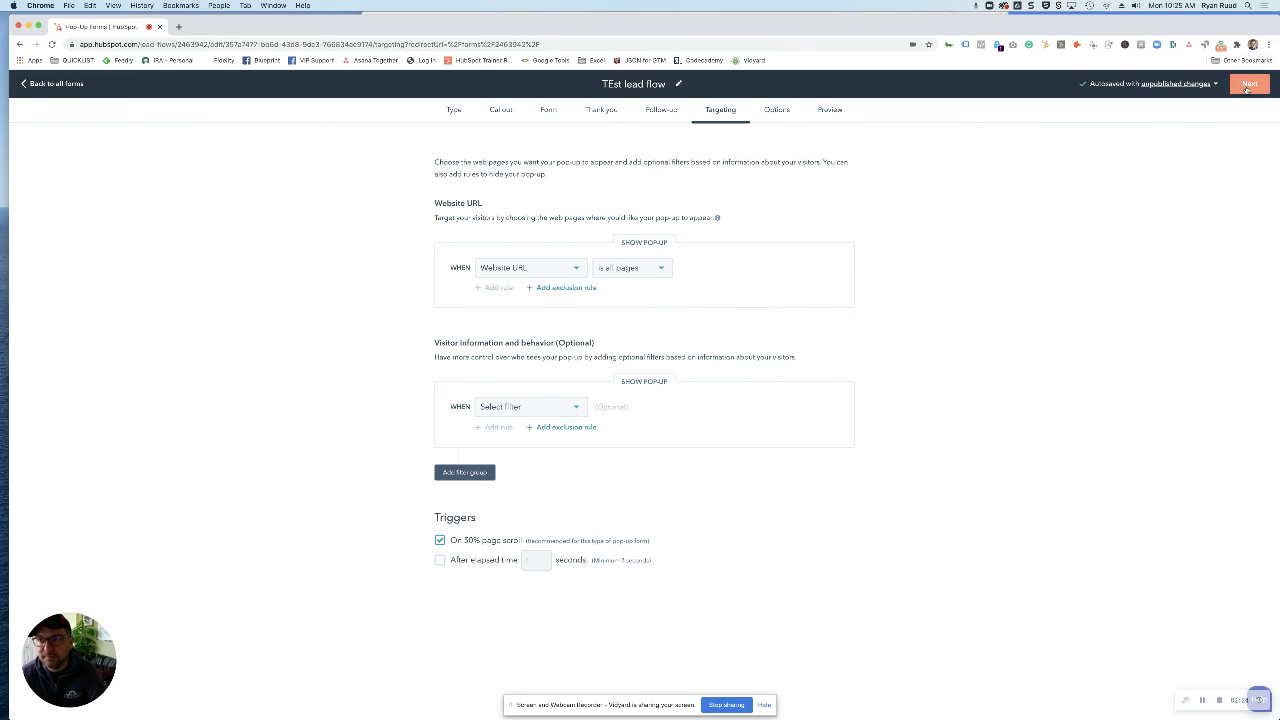
Check the intervals offered for showing the dismissed pop-up again in the form's options, keep the current choice and continue to the preview.
{"action": "left_click", "coordinate": [777, 109]}
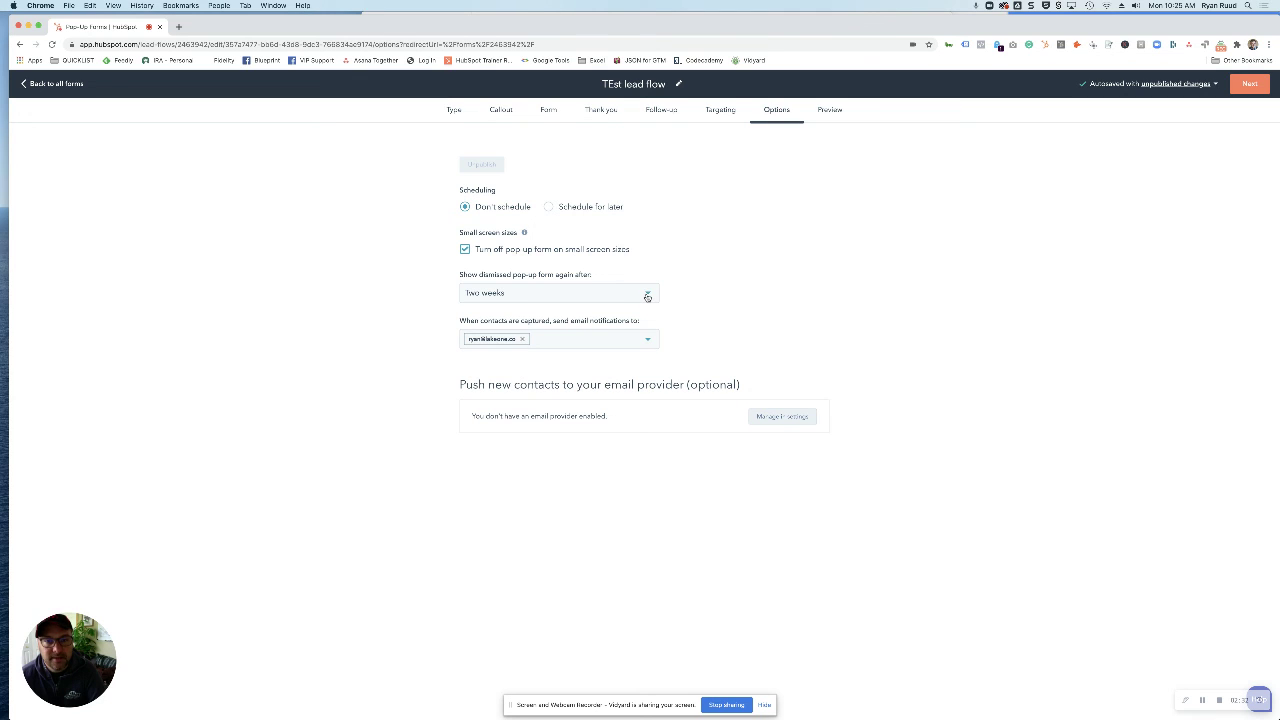
{"action": "left_click", "coordinate": [647, 296]}
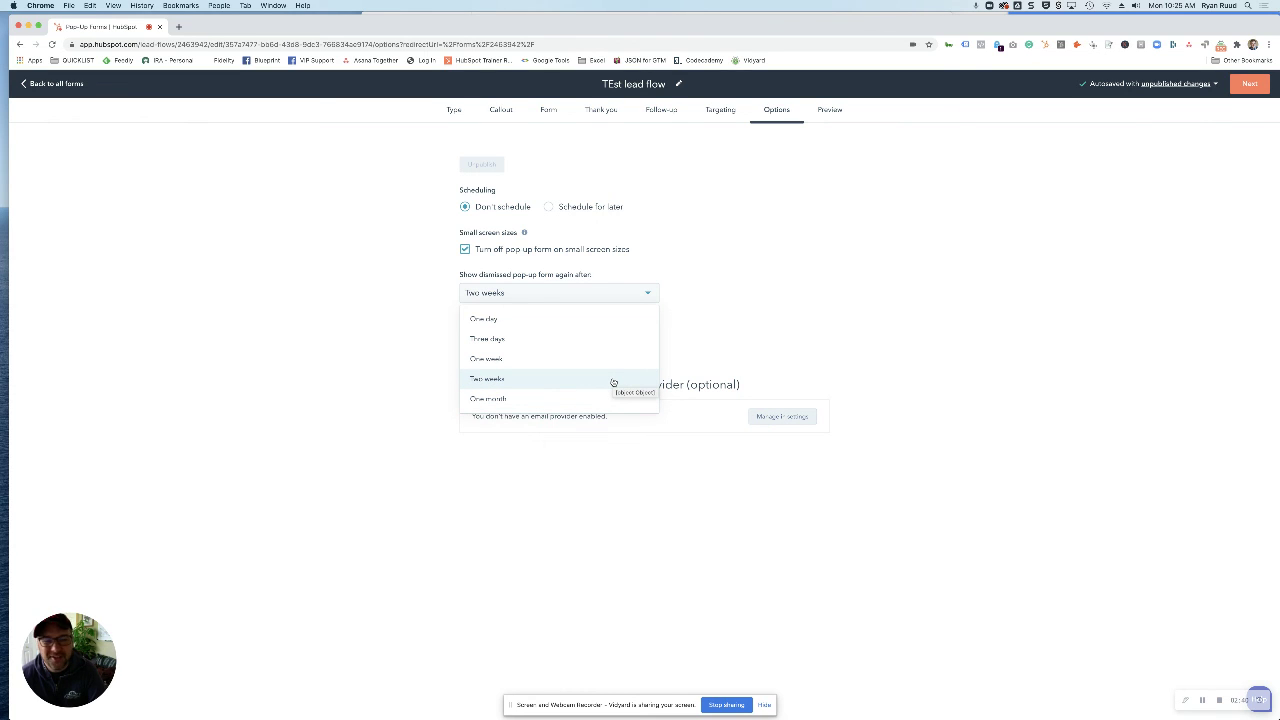
{"action": "left_click", "coordinate": [738, 273]}
{"action": "left_click", "coordinate": [1245, 85]}
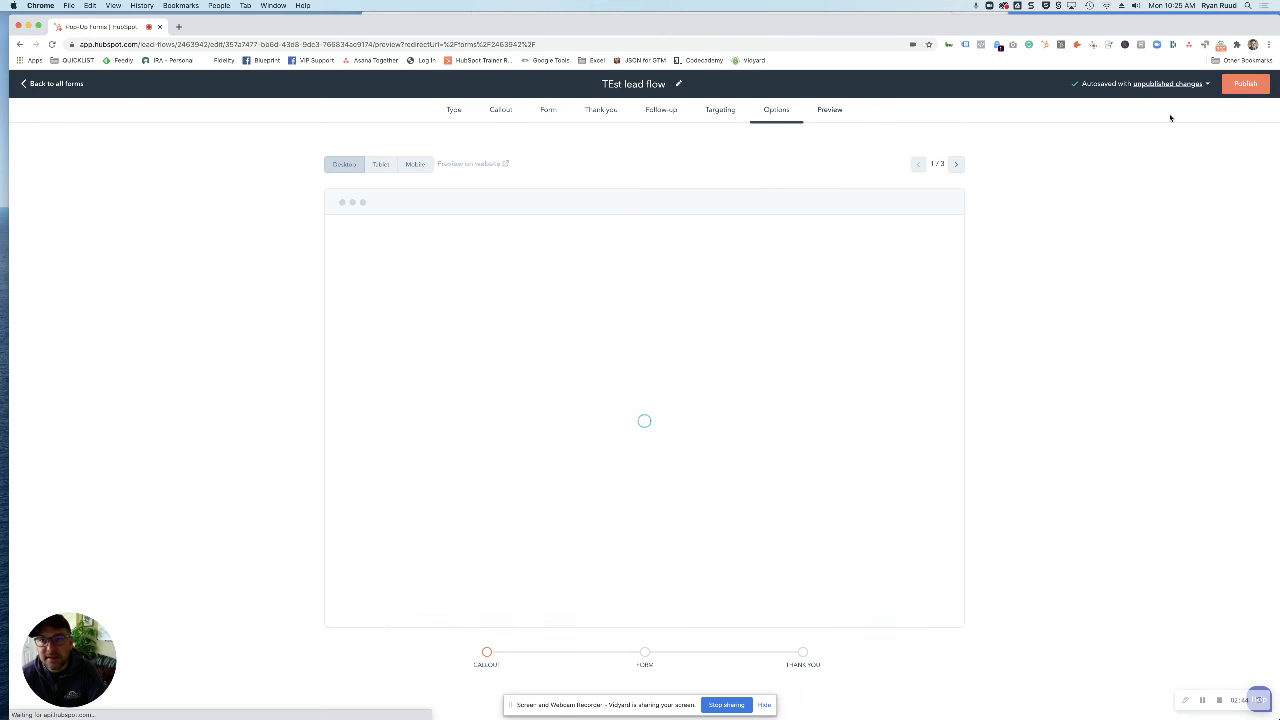